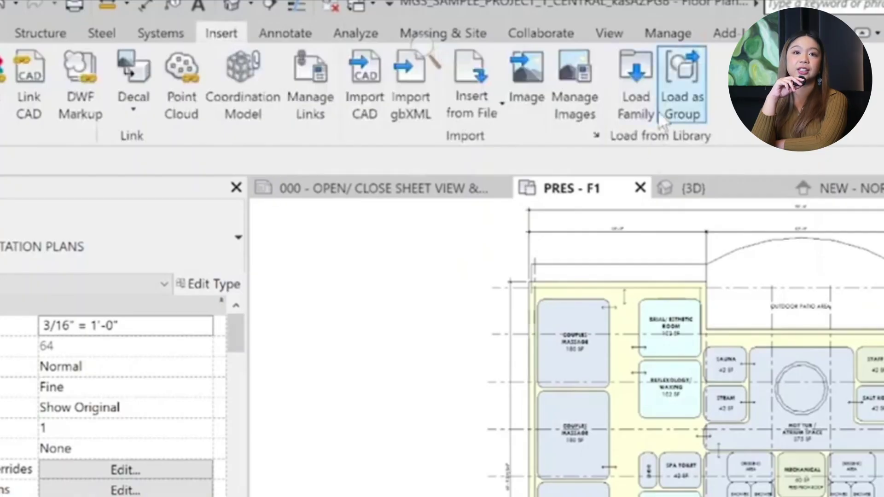
# Step: Choose the W-Wide Flange-Column family for loading from the Steel folder of the US Imperial Structural Columns library
pyautogui.click(628, 89)
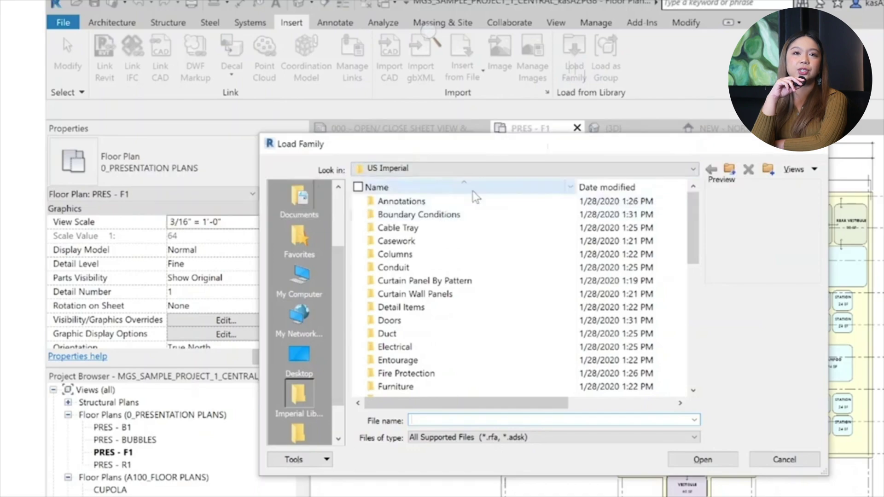
pyautogui.click(433, 170)
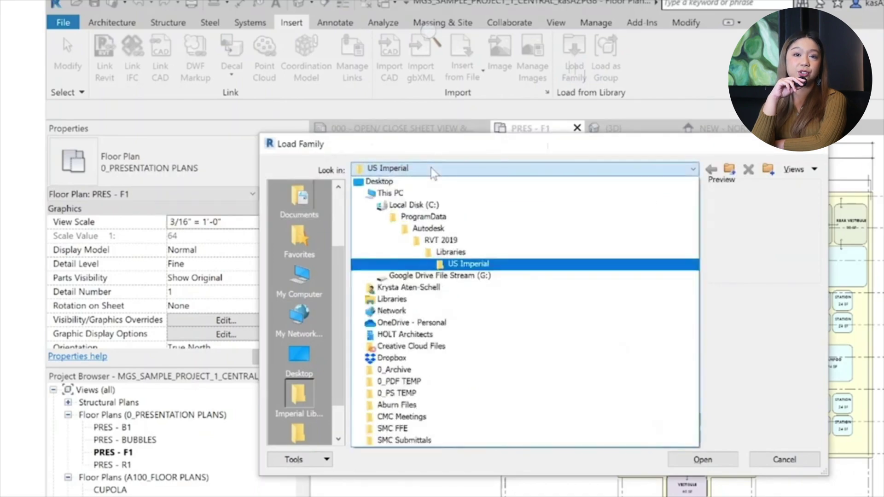
pyautogui.click(467, 267)
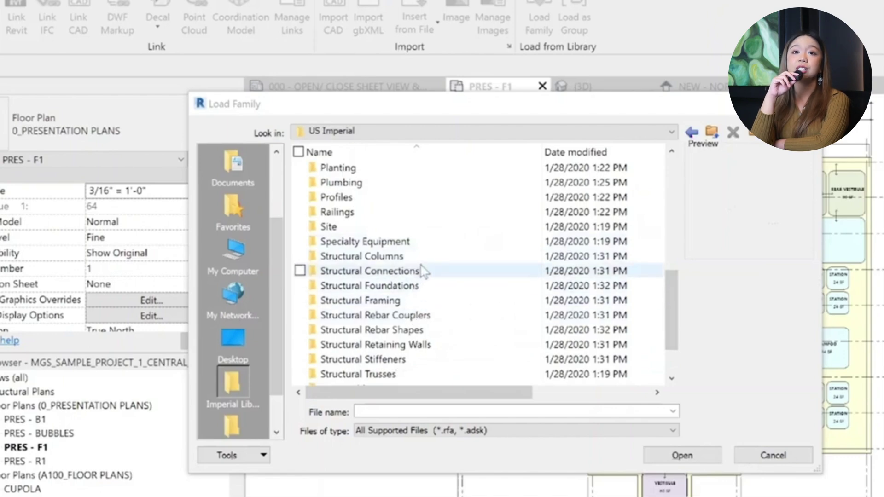
pyautogui.doubleClick(361, 255)
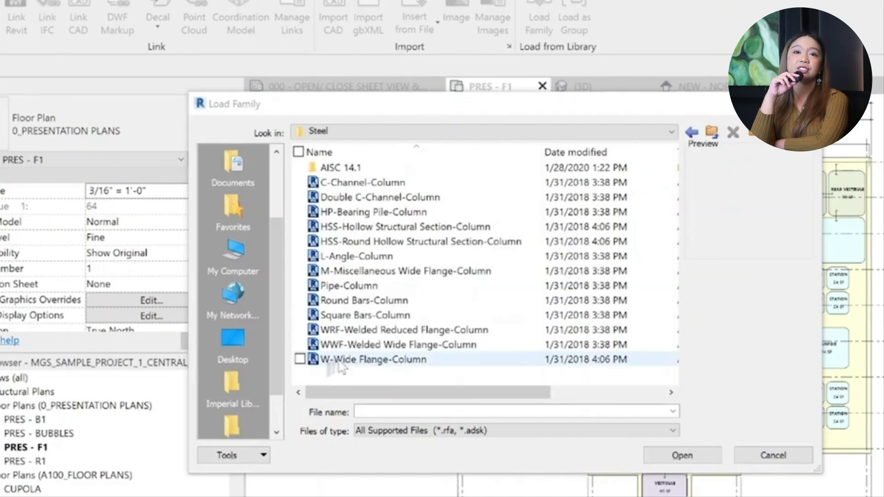
pyautogui.doubleClick(340, 363)
pyautogui.click(389, 408)
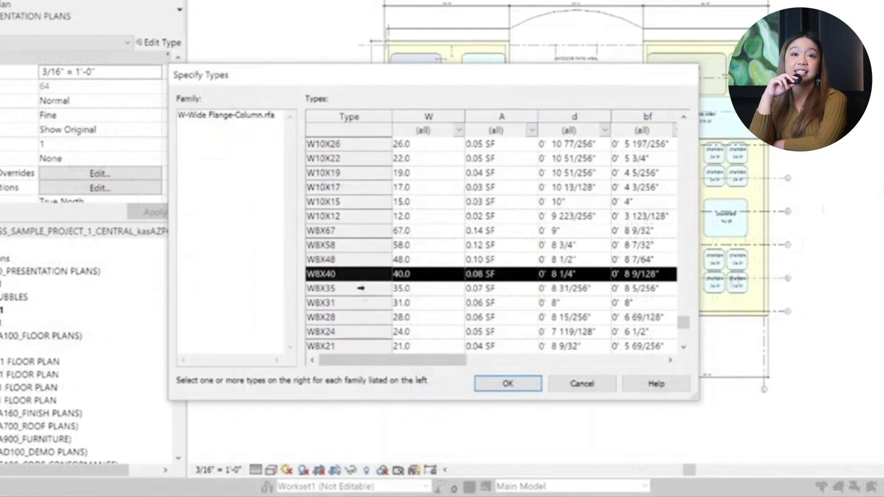
pyautogui.keyDown('ctrl'); pyautogui.click(351, 288); pyautogui.keyUp('ctrl')
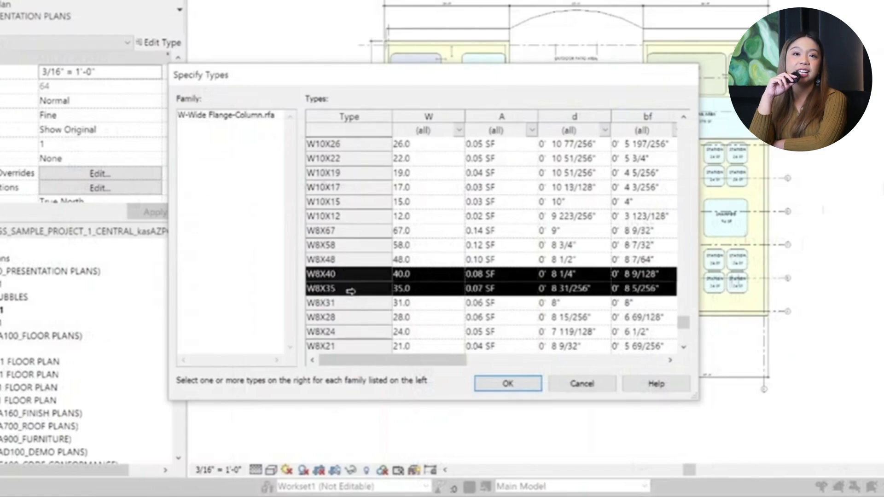
pyautogui.keyDown('ctrl'); pyautogui.click(348, 303); pyautogui.keyUp('ctrl')
pyautogui.keyDown('ctrl'); pyautogui.click(349, 331); pyautogui.keyUp('ctrl')
pyautogui.keyDown('ctrl'); pyautogui.click(348, 346); pyautogui.keyUp('ctrl')
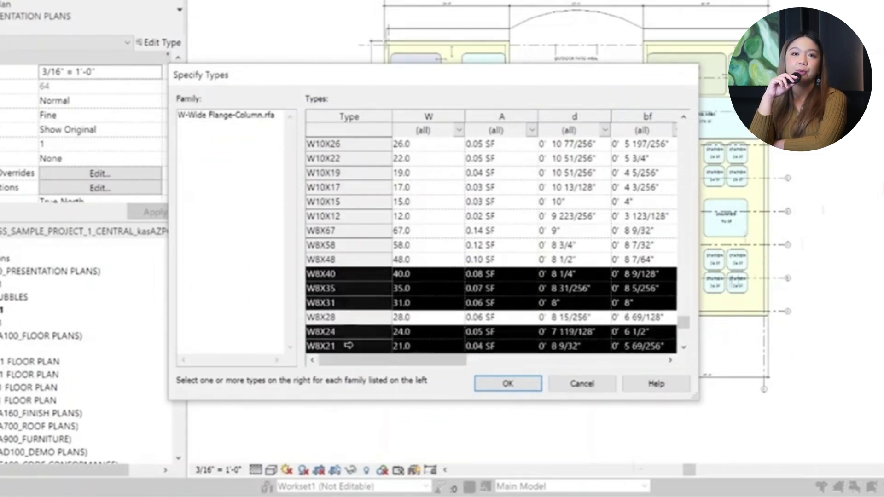
# Step: Load only the W8X40 type of the W-Wide Flange-Column family into the project
pyautogui.click(343, 260)
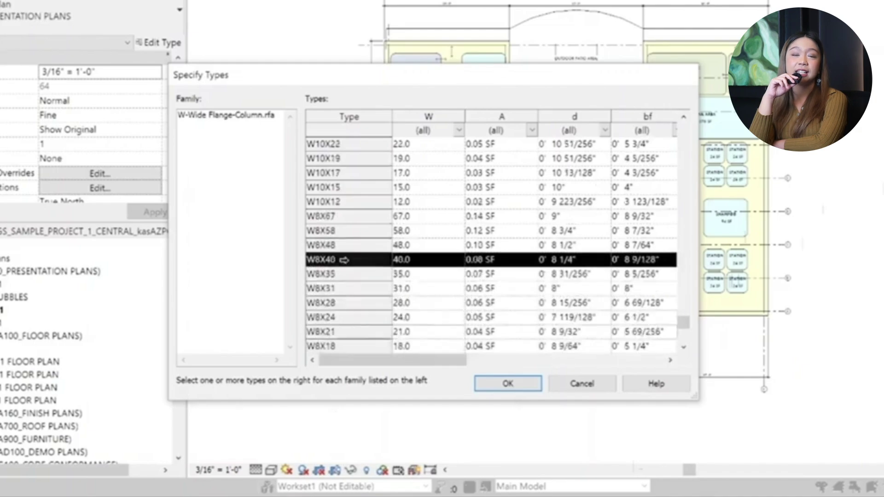
pyautogui.click(507, 384)
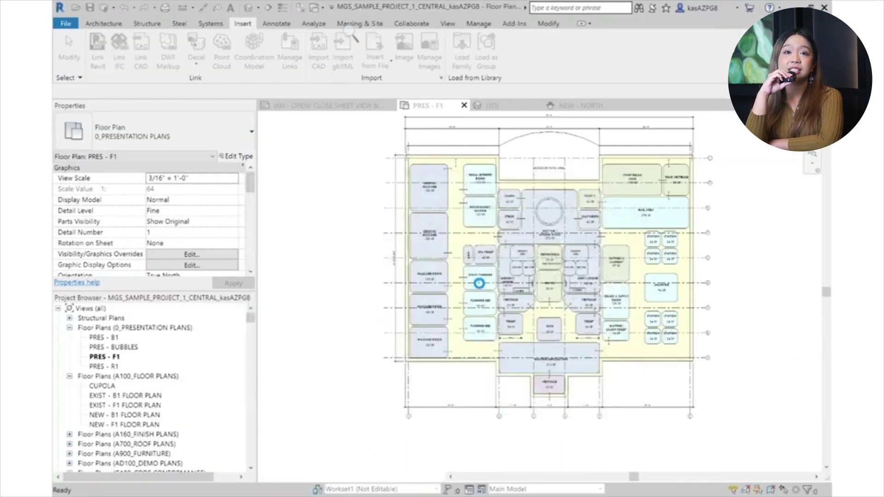
# Step: Place a W8X40 structural column in the PRES - F1 plan, outside the building beside the lowest massage room
pyautogui.click(104, 24)
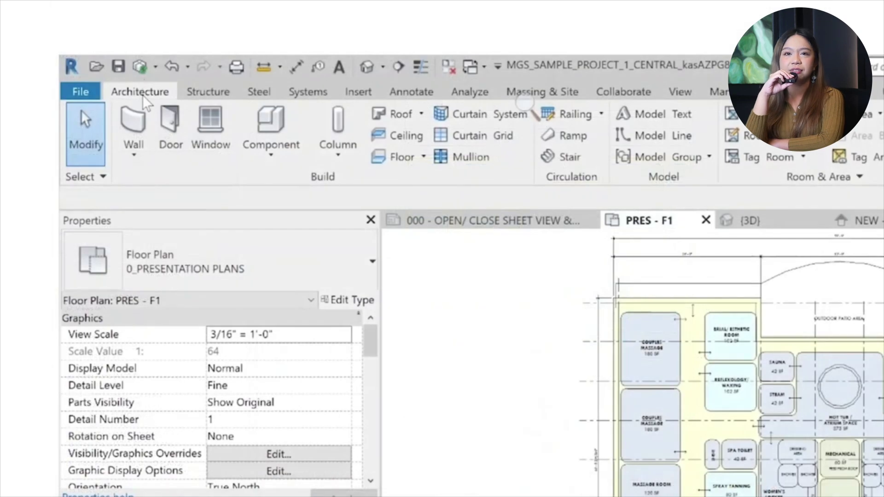
pyautogui.click(347, 121)
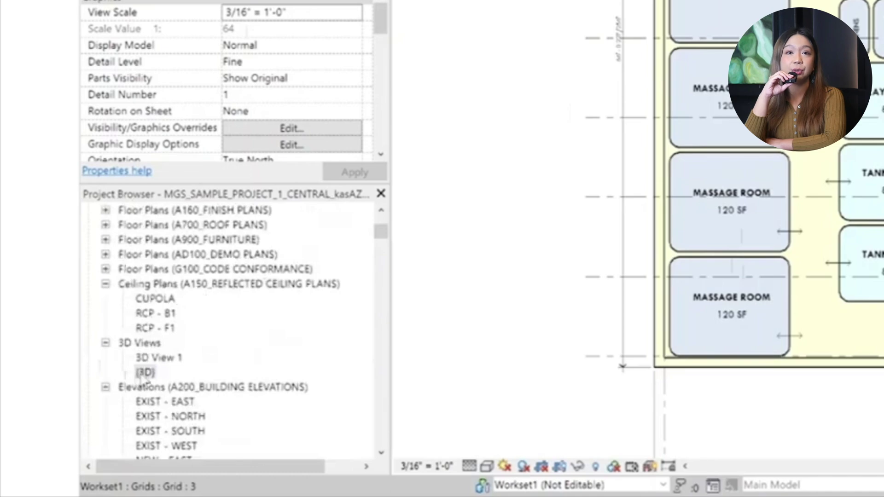
# Step: In the default 3D view, set the column's base level to FIRST FLOOR and its top level to T.O. WALL
pyautogui.doubleClick(145, 371)
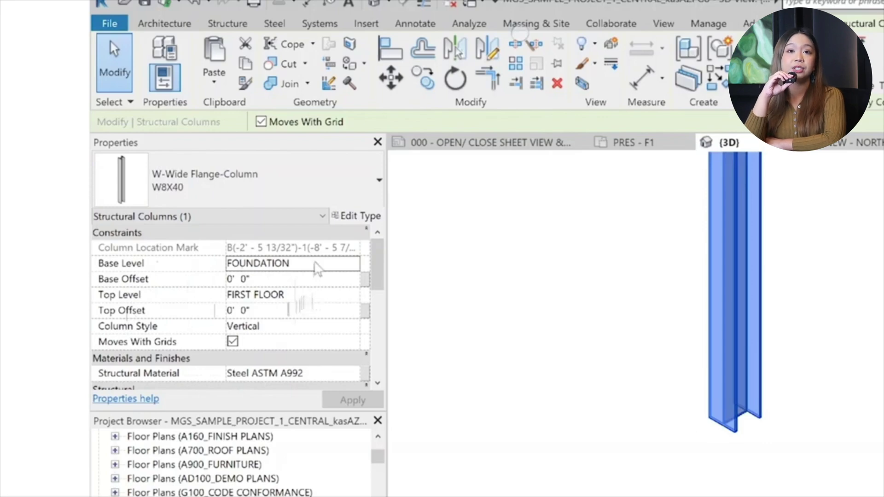
pyautogui.click(344, 265)
pyautogui.click(276, 292)
pyautogui.click(351, 296)
pyautogui.click(352, 296)
pyautogui.click(256, 338)
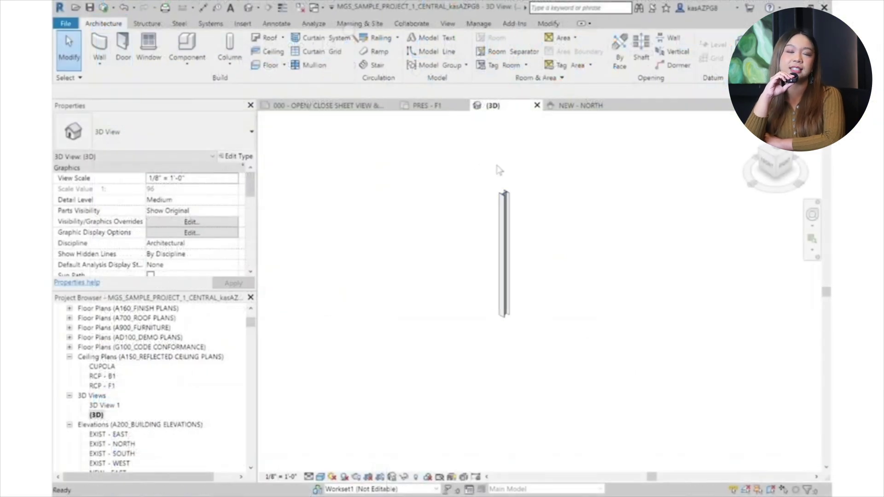
# Step: Return to the PRES - F1 plan and turn on Thin Lines to display the column outline at single line width
pyautogui.click(441, 109)
pyautogui.scroll(5, 346, 262)
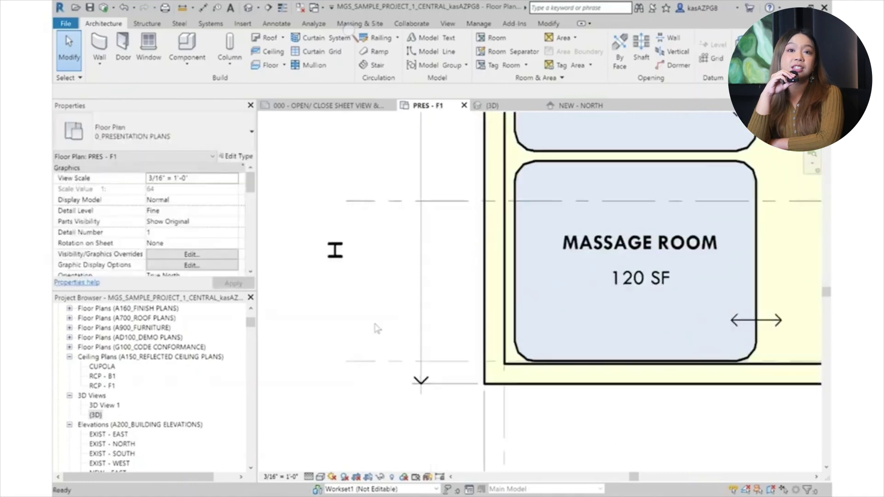
pyautogui.click(341, 259)
pyautogui.click(347, 335)
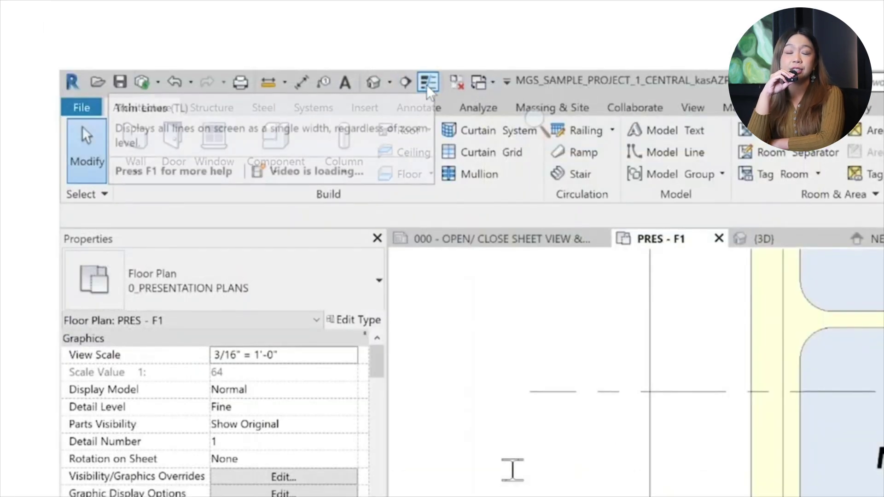
pyautogui.click(436, 81)
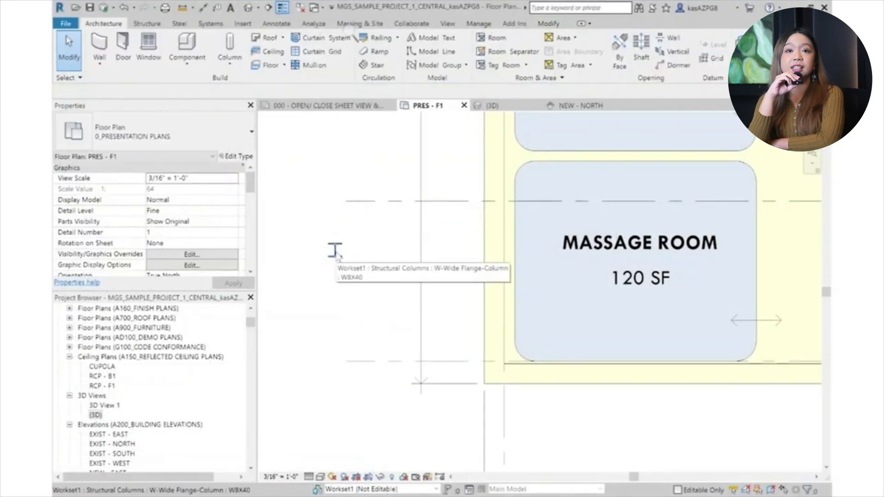
# Step: Move the column onto the grid A-1 intersection at the building corner and rotate it 90 degrees
pyautogui.click(335, 251)
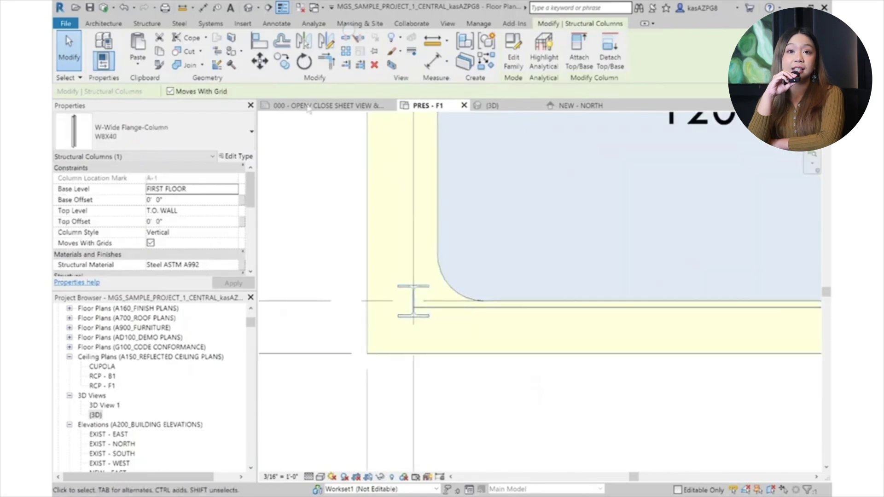
pyautogui.click(304, 61)
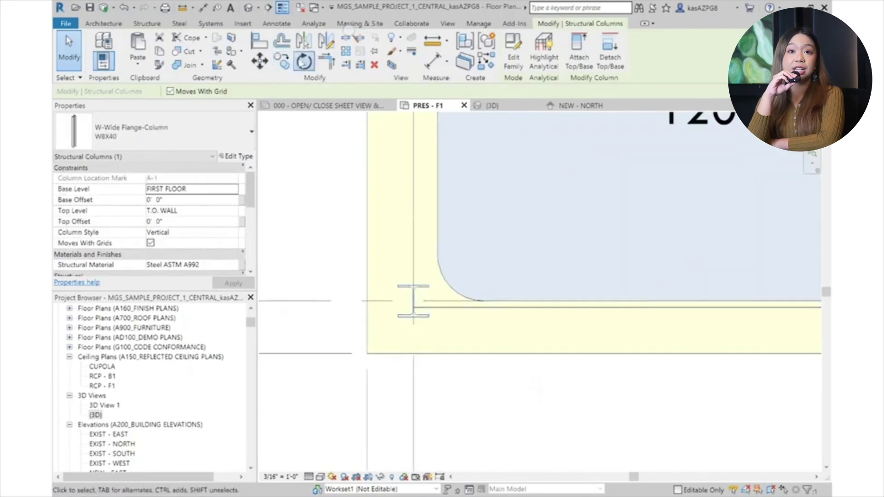
pyautogui.click(302, 162)
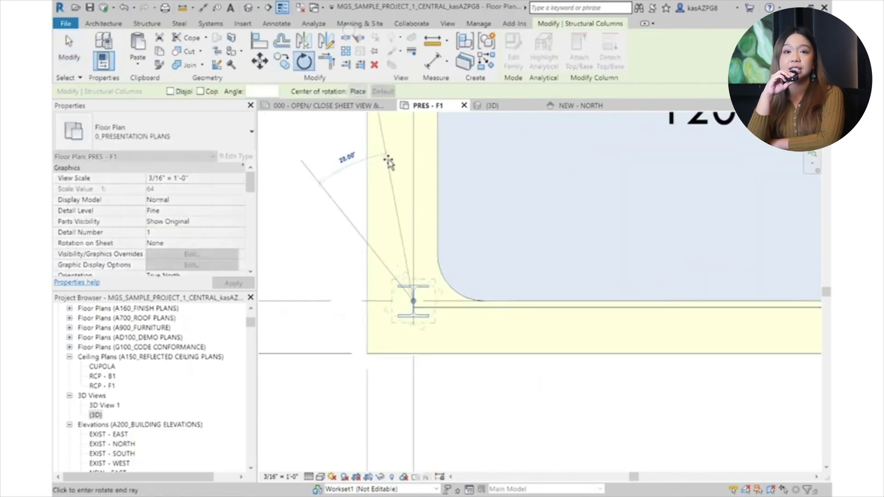
pyautogui.write('90')
pyautogui.press('Return')
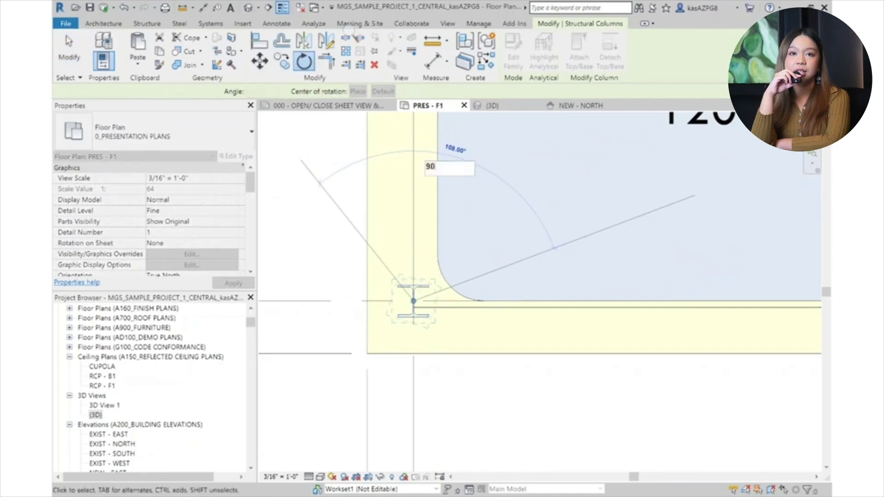
pyautogui.click(536, 256)
pyautogui.scroll(3, 436, 317)
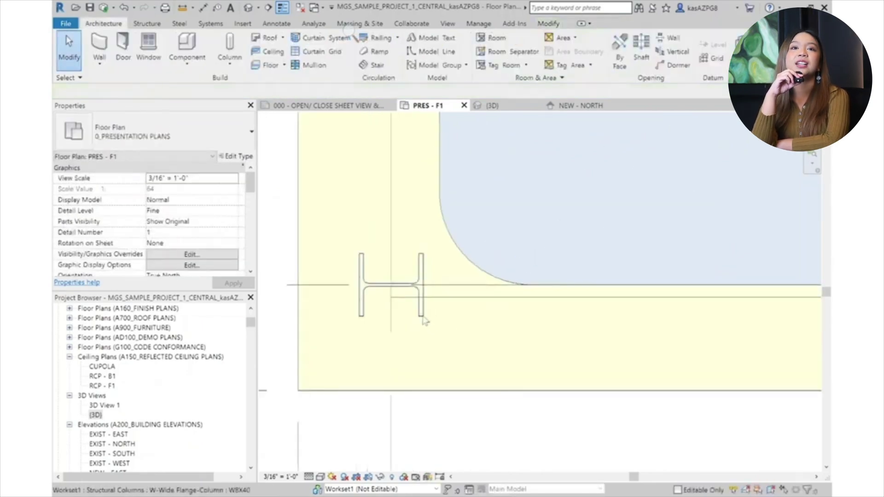
# Step: Copy the corner column to the other intersections along grid A, using the Constrain and Multiple options
pyautogui.click(422, 315)
pyautogui.scroll(-2, 546, 196)
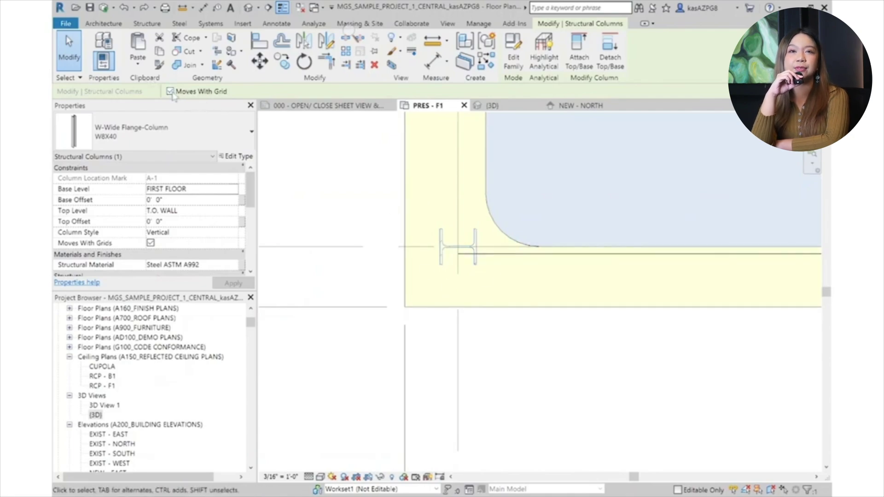
pyautogui.click(572, 369)
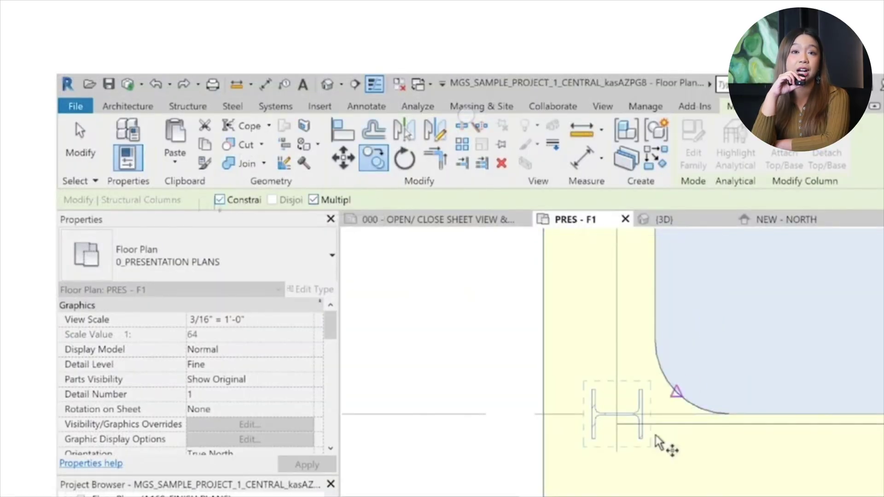
pyautogui.click(617, 415)
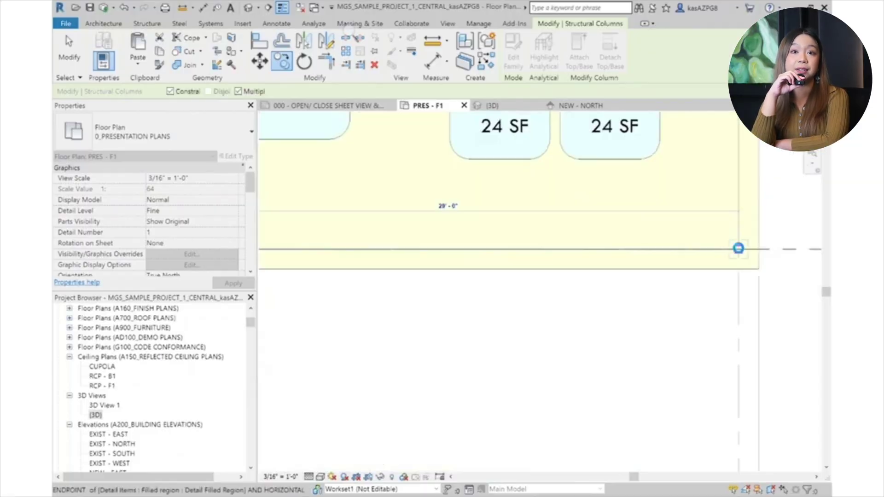
pyautogui.click(738, 248)
pyautogui.press('Escape')
pyautogui.press('Escape')
# Step: Select the whole row of six columns along grid A
pyautogui.scroll(-5, 738, 248)
pyautogui.scroll(6, 358, 249)
pyautogui.scroll(-6, 299, 209)
pyautogui.moveTo(295, 209); pyautogui.dragTo(759, 232)
pyautogui.scroll(4, 499, 214)
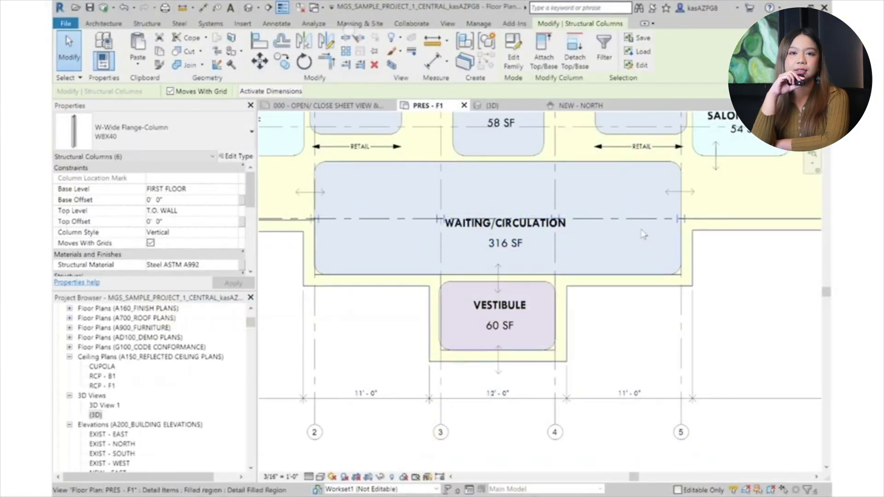
# Step: Inspect the column layout in the NEW - F1 FLOOR PLAN, PRES - F1 and 3D views
pyautogui.doubleClick(125, 405)
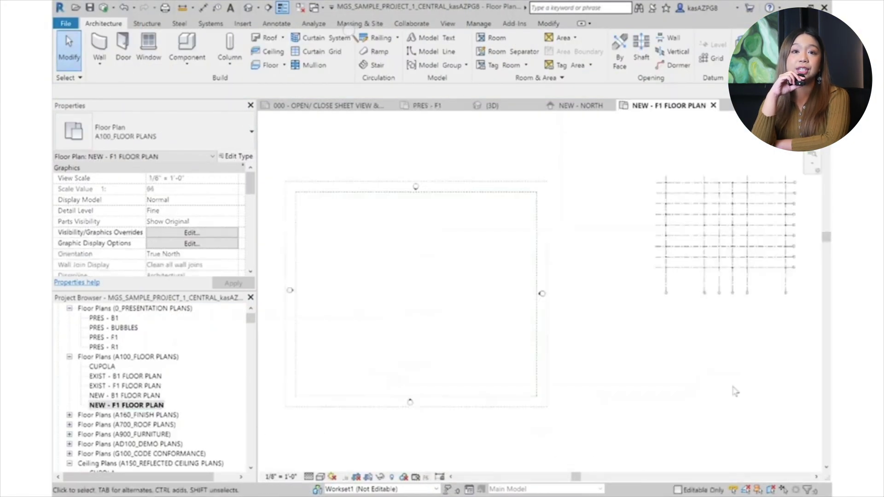
pyautogui.scroll(5, 783, 198)
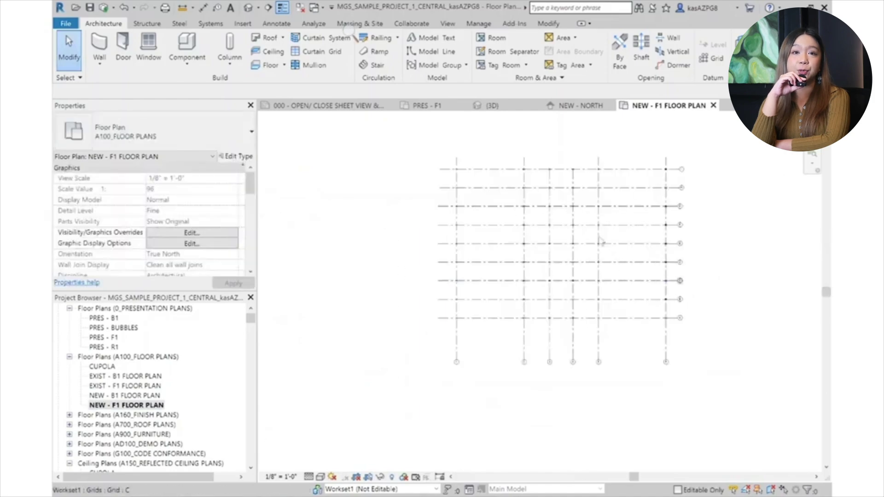
pyautogui.doubleClick(104, 337)
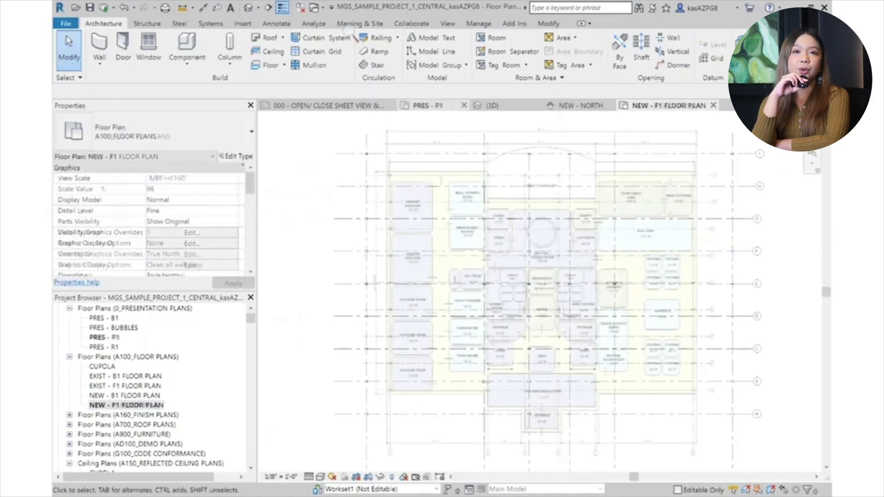
pyautogui.click(486, 104)
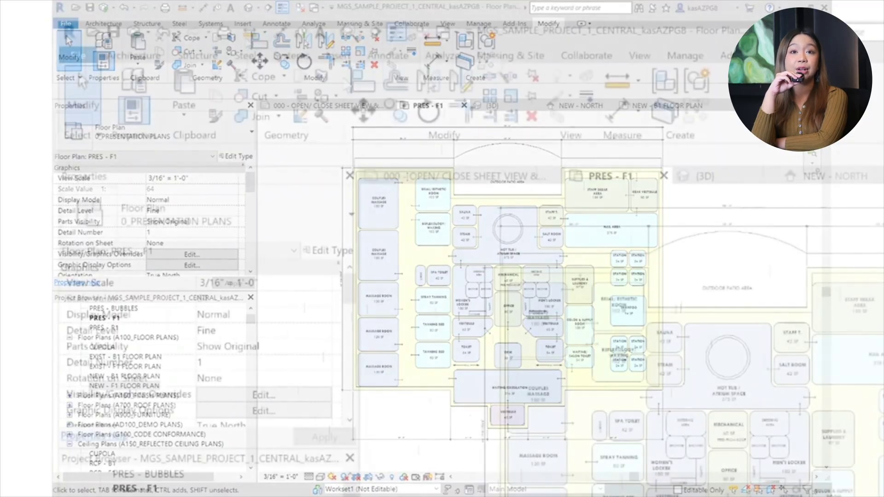
# Step: Choose STRUCTURAL GRID.dwg as the CAD file to link and restrict it to the current view only
pyautogui.click(339, 57)
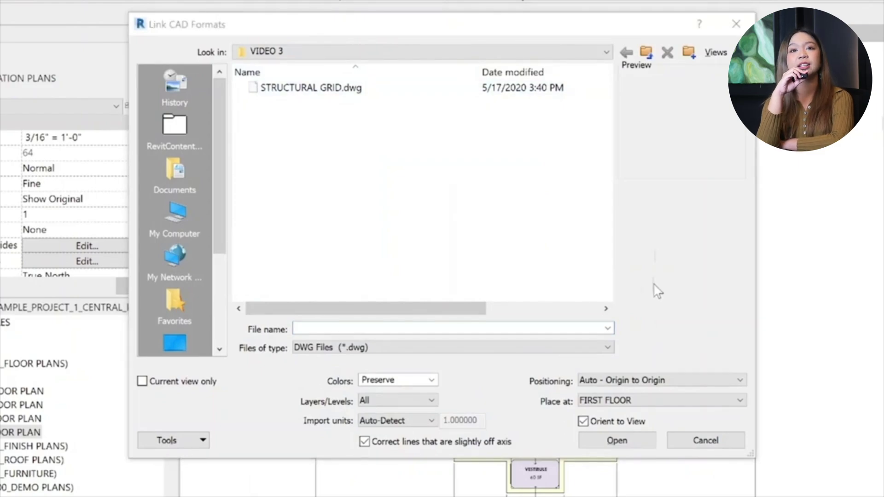
pyautogui.click(321, 88)
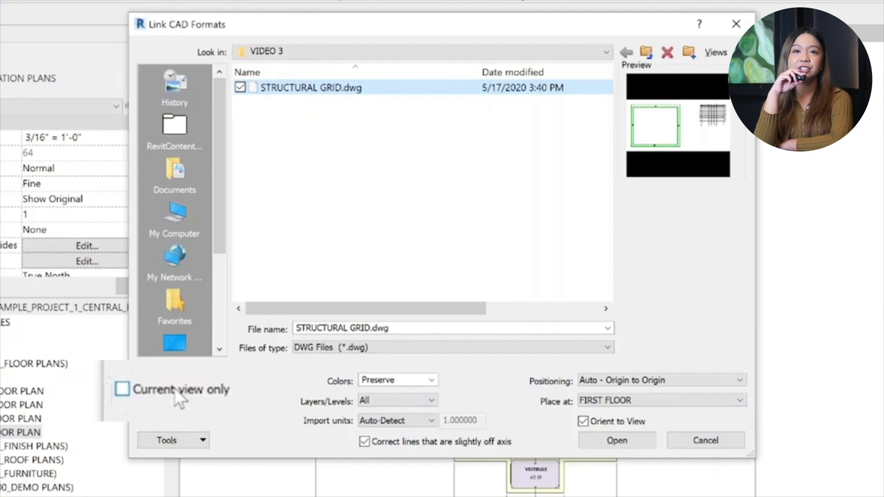
pyautogui.click(122, 389)
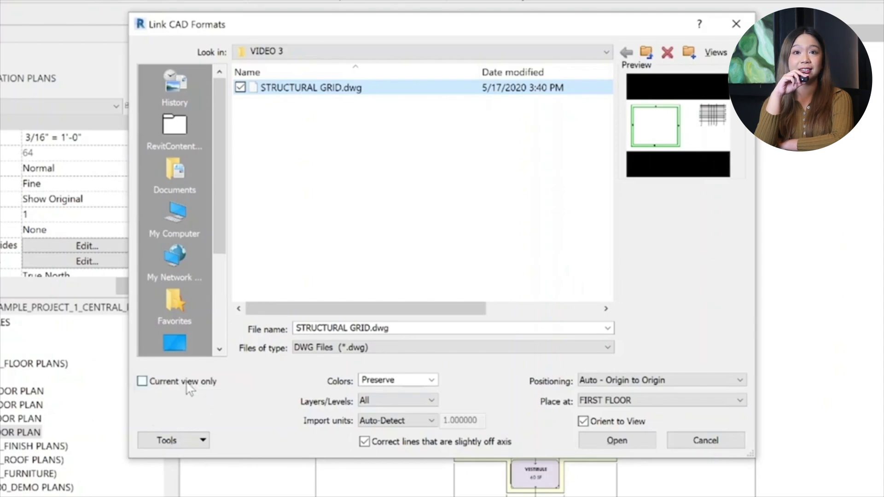
pyautogui.click(181, 389)
# Step: Set the CAD link to Black and White colors with all layers and auto-detected import units, and link it into the view
pyautogui.click(431, 381)
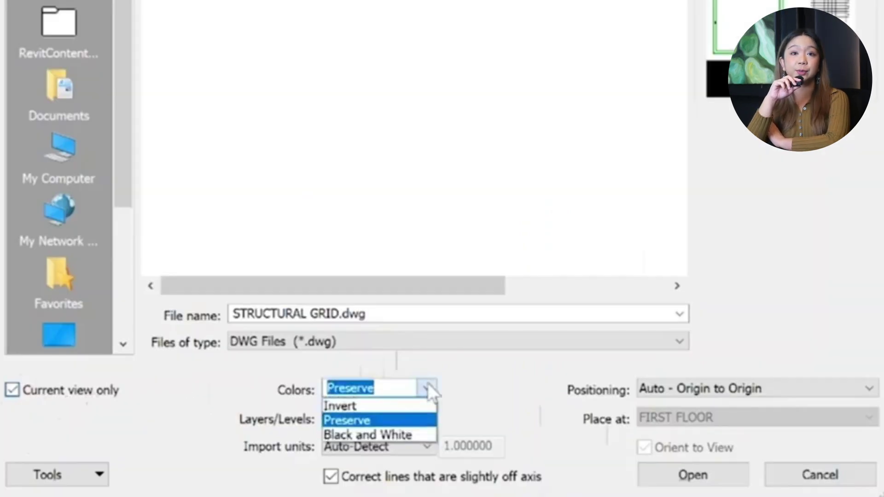
pyautogui.click(402, 410)
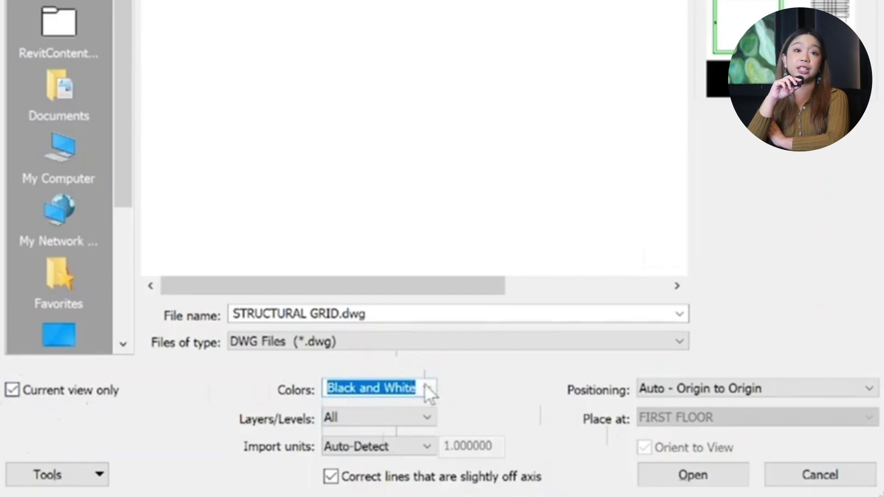
pyautogui.click(419, 417)
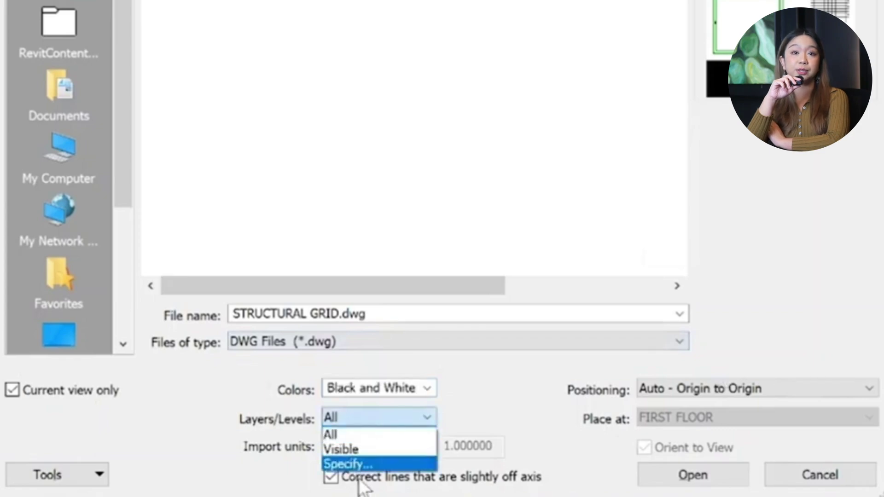
pyautogui.click(506, 384)
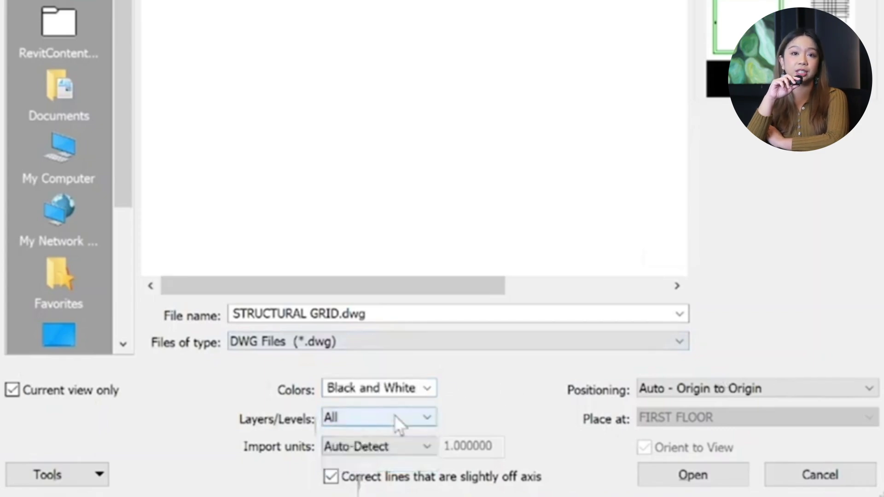
pyautogui.click(427, 446)
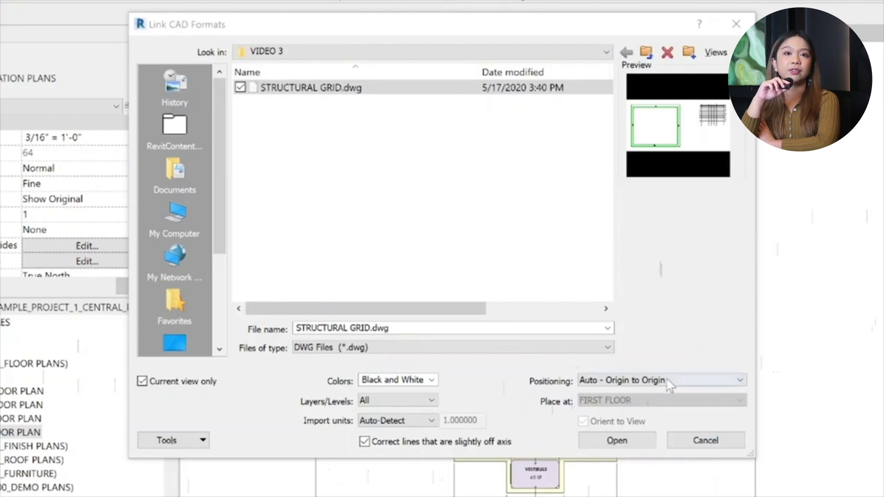
pyautogui.click(738, 384)
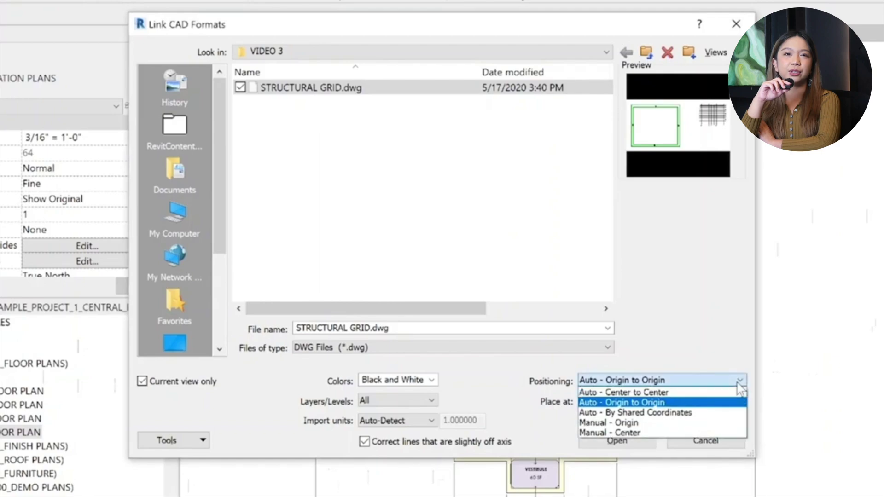
pyautogui.click(628, 434)
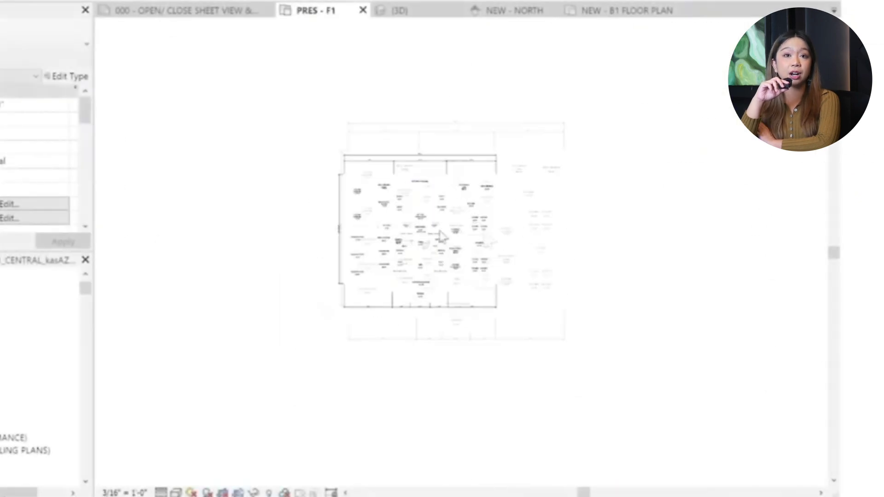
# Step: Select the linked structural grid drawing and move it so its grid lines overlay the PRES - F1 floor plan
pyautogui.scroll(-3, 474, 241)
pyautogui.moveTo(474, 241); pyautogui.dragTo(404, 364)
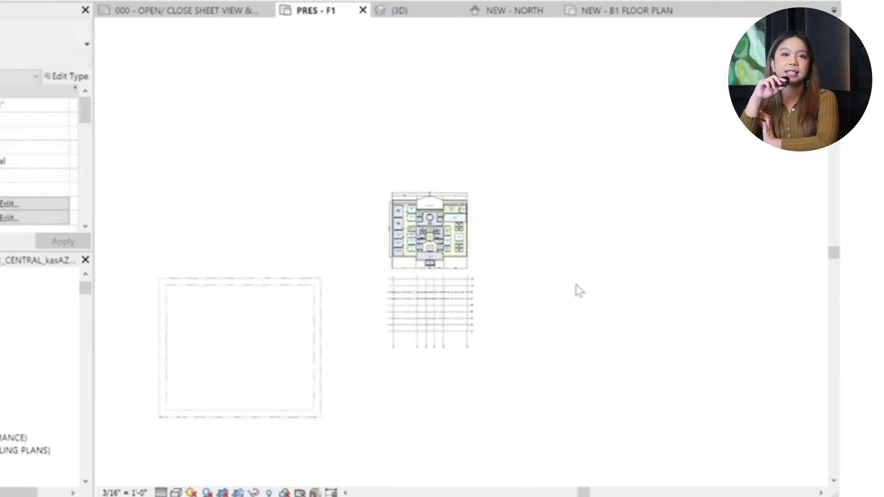
pyautogui.click(409, 309)
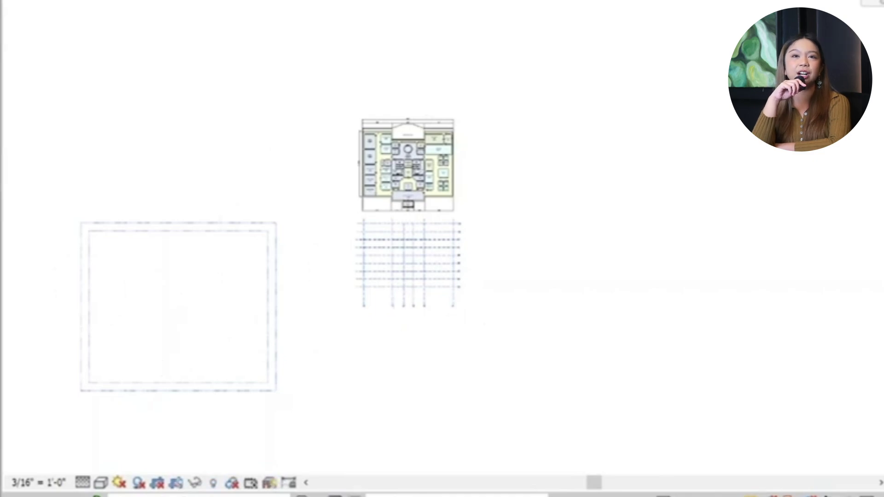
pyautogui.click(405, 289)
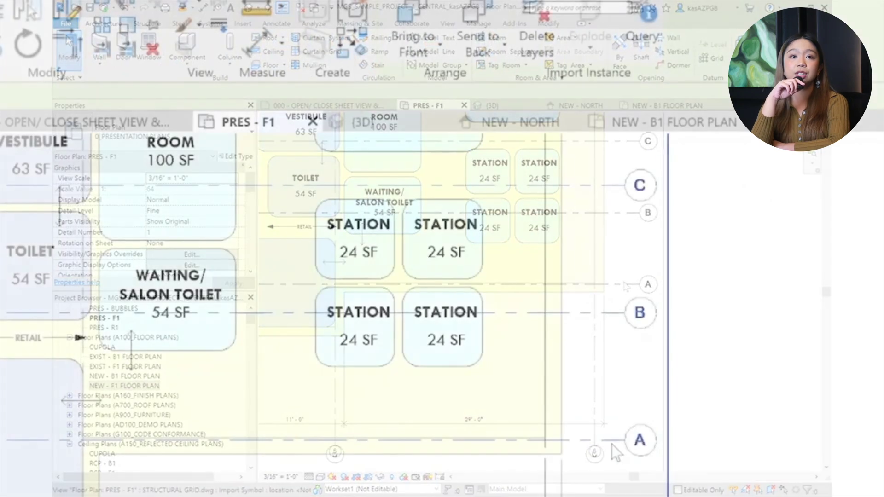
# Step: Override the linked structural grid's projection line color to Magenta in this view, by element
pyautogui.rightClick(617, 453)
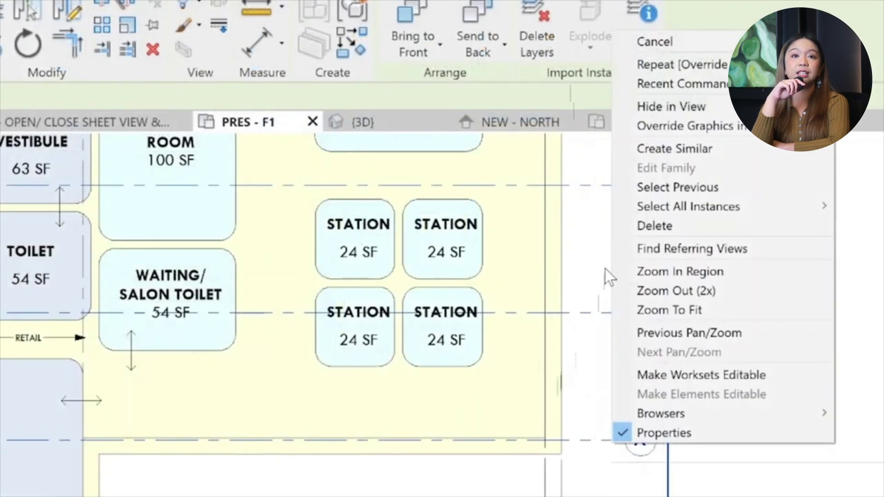
pyautogui.moveTo(681, 126)
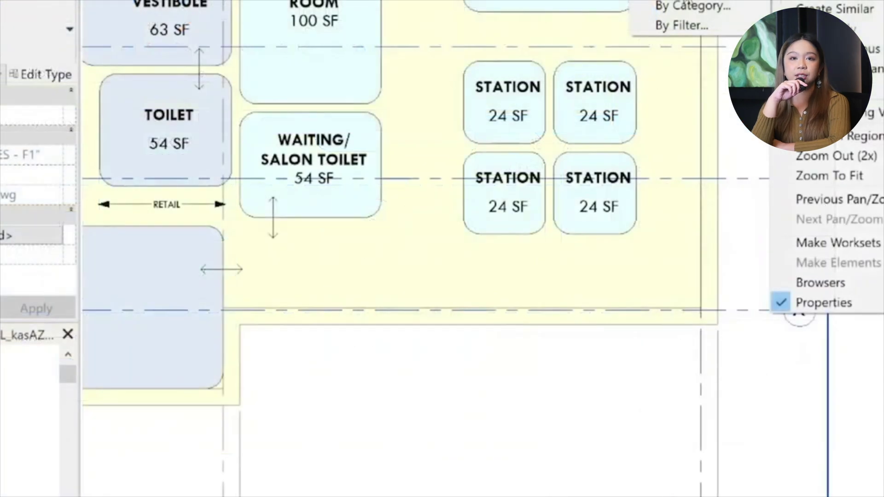
pyautogui.click(682, 0)
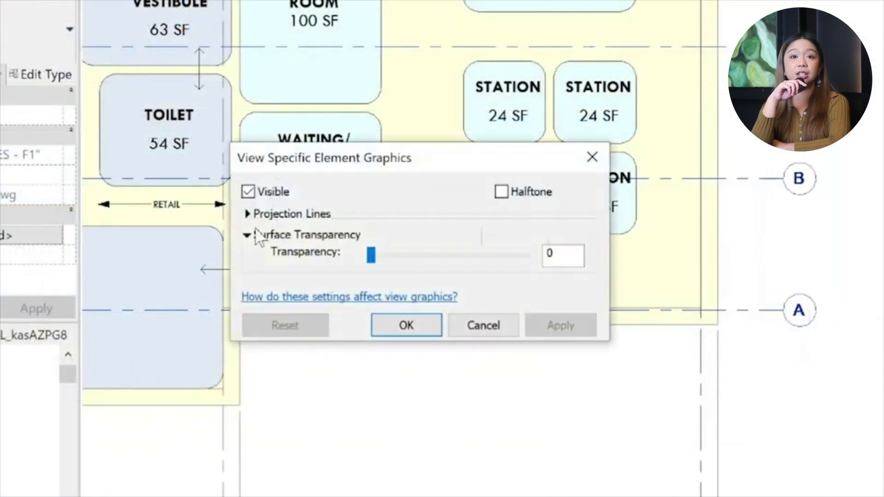
pyautogui.click(247, 214)
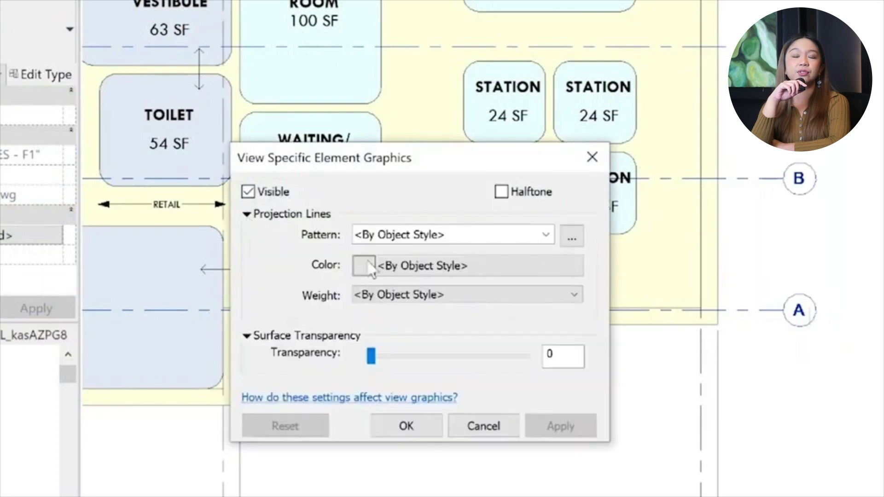
pyautogui.click(405, 265)
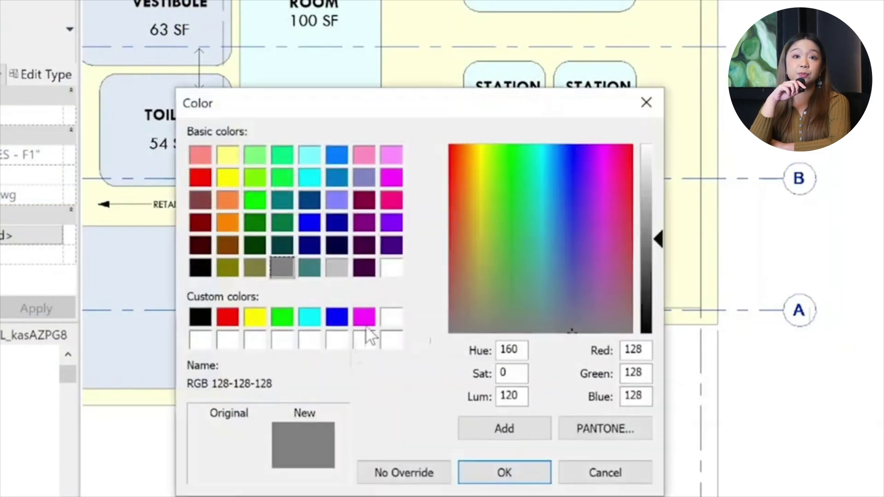
pyautogui.click(364, 317)
pyautogui.click(511, 470)
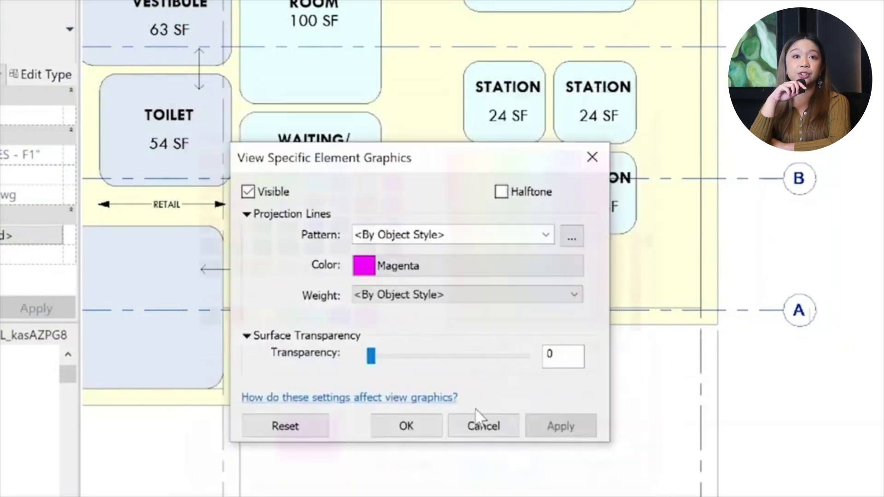
pyautogui.click(416, 424)
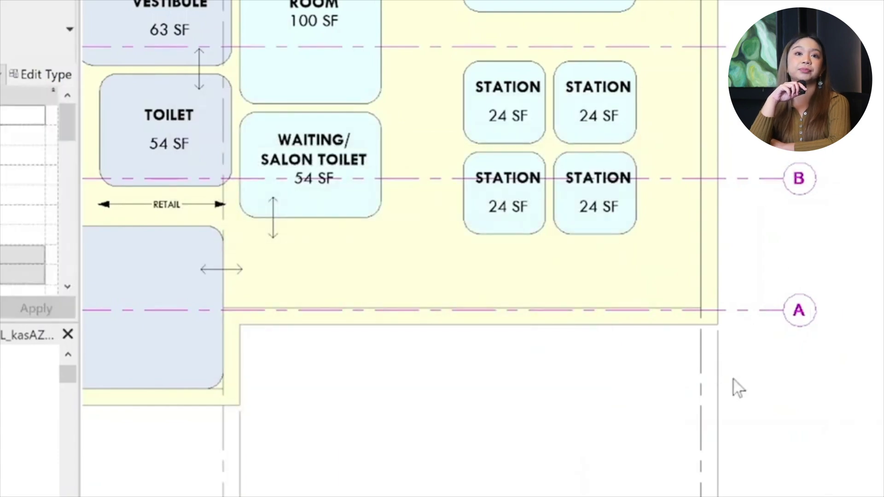
# Step: Create a grid similar to the vertical grid 6, tracing the linked grid line A across the full width of the building
pyautogui.rightClick(702, 426)
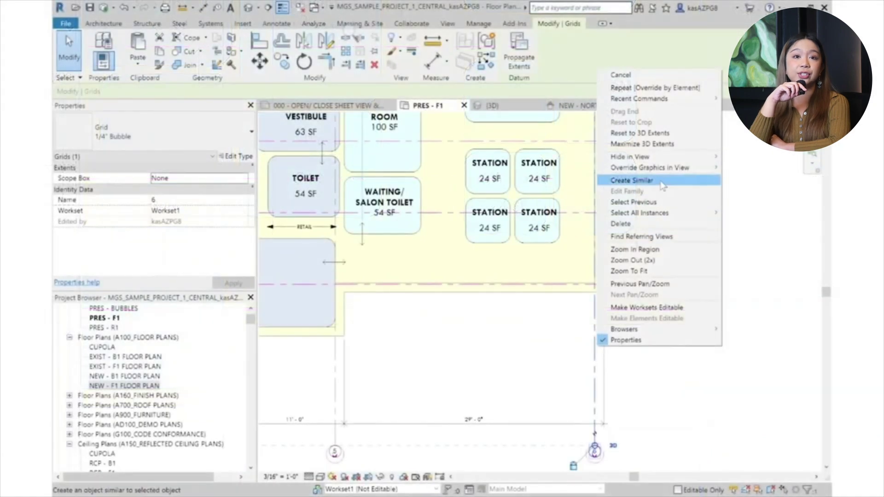
pyautogui.click(663, 181)
pyautogui.scroll(5, 608, 283)
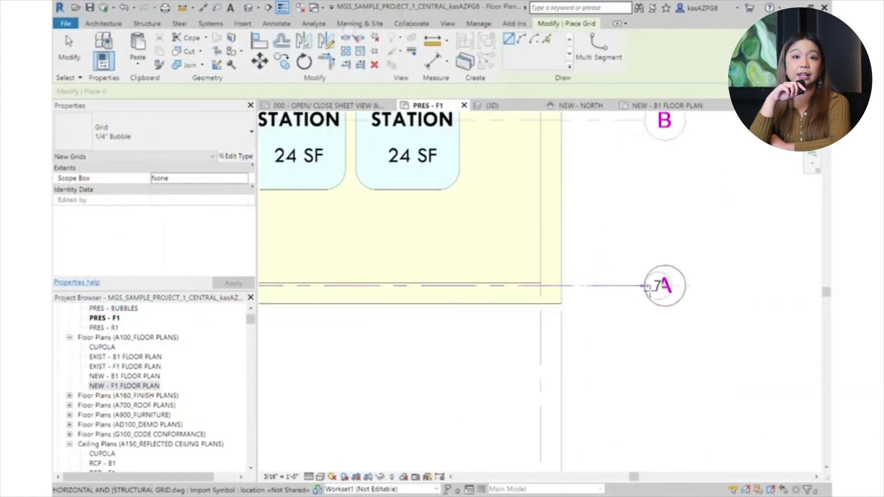
pyautogui.click(645, 286)
pyautogui.press('Escape')
pyautogui.press('Escape')
pyautogui.click(618, 287)
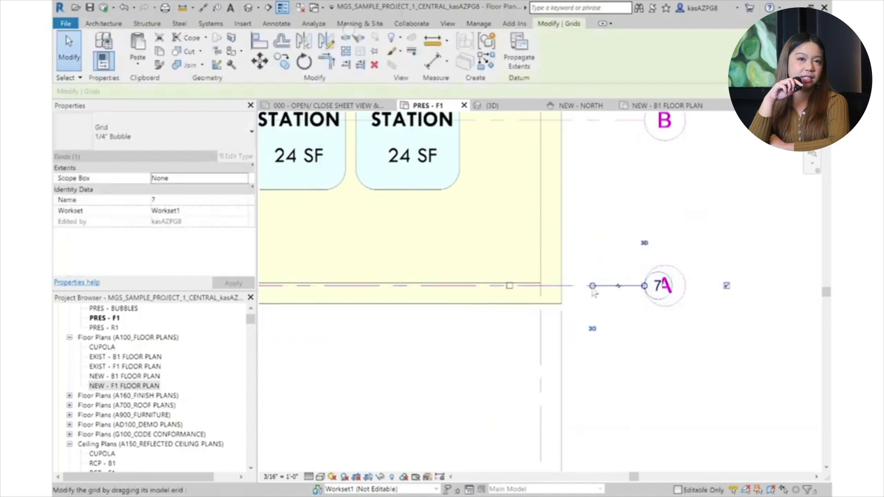
pyautogui.scroll(-5, 644, 296)
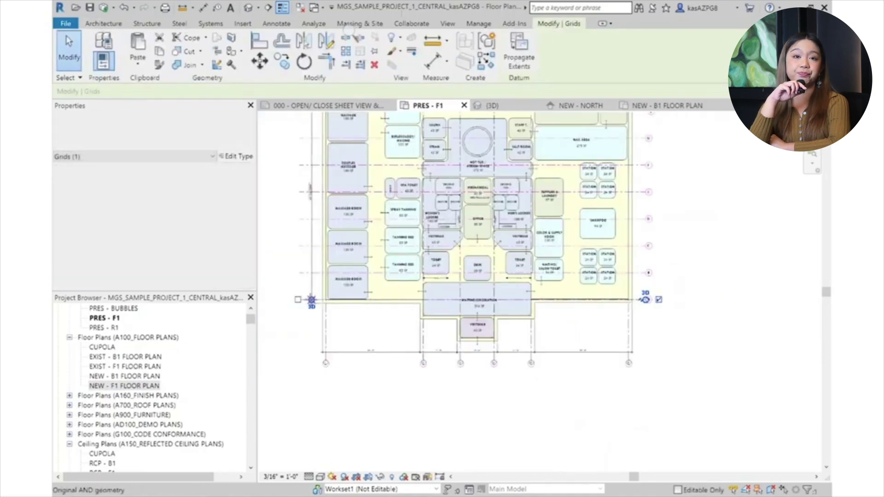
pyautogui.scroll(3, 309, 299)
pyautogui.click(297, 276)
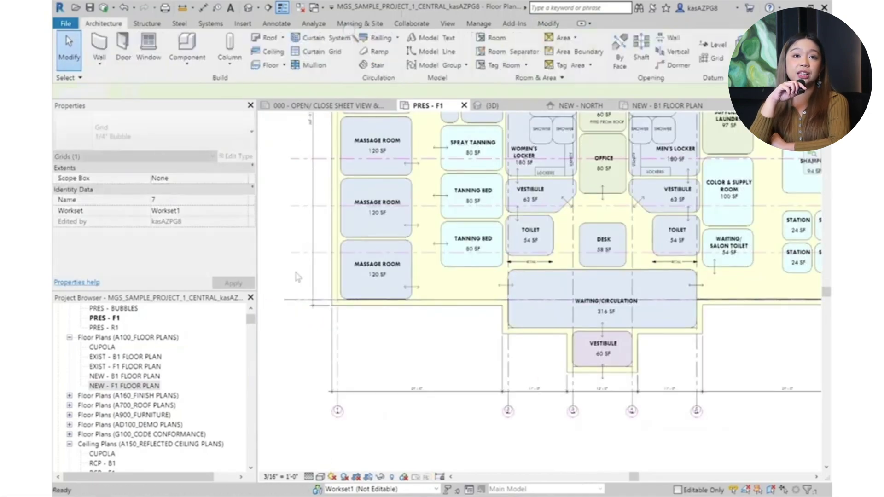
# Step: Align the new grid line's bubble end with the linked grid A bubble and rename the grid as A
pyautogui.scroll(-4, 297, 276)
pyautogui.scroll(6, 561, 274)
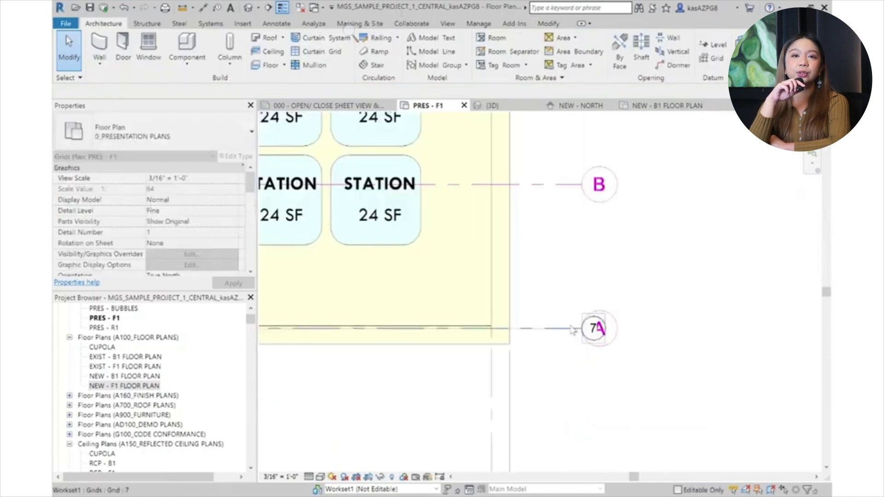
pyautogui.click(588, 328)
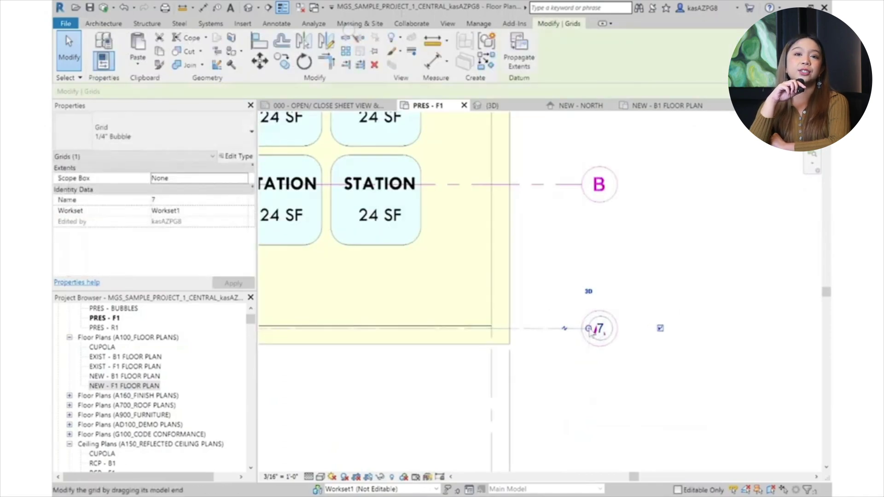
pyautogui.moveTo(588, 328); pyautogui.dragTo(581, 328)
pyautogui.scroll(2, 597, 328)
pyautogui.click(599, 328)
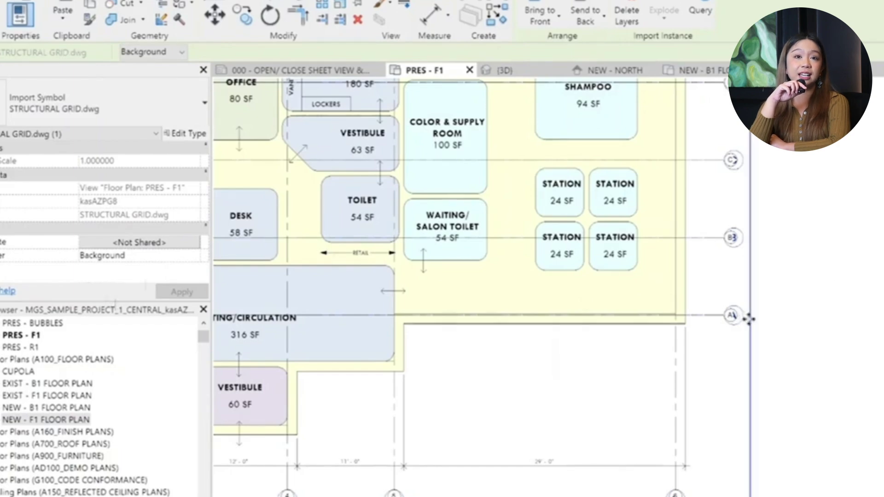
pyautogui.press('Delete')
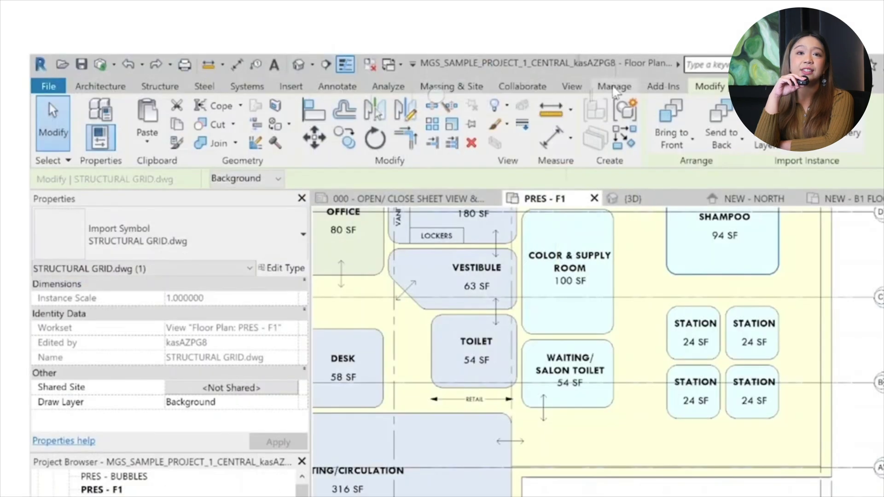
# Step: Unload the STRUCTURAL GRID.dwg CAD link through Manage Links and check its load status
pyautogui.click(614, 89)
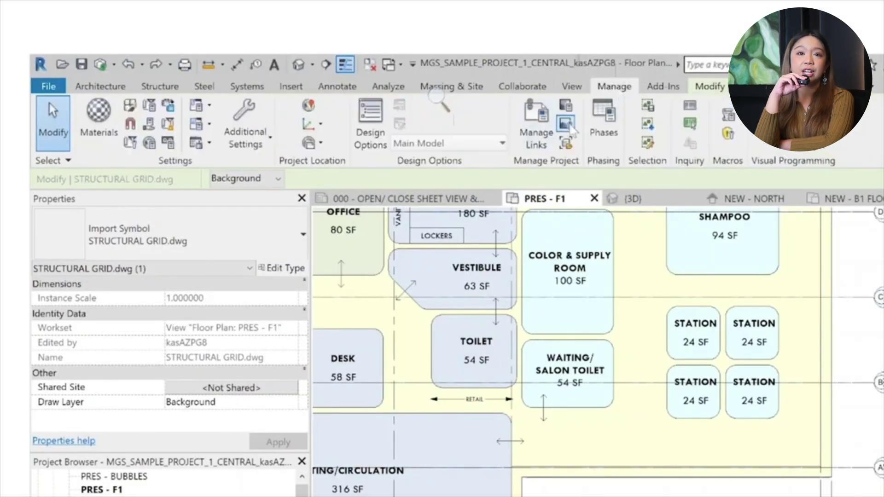
pyautogui.click(540, 138)
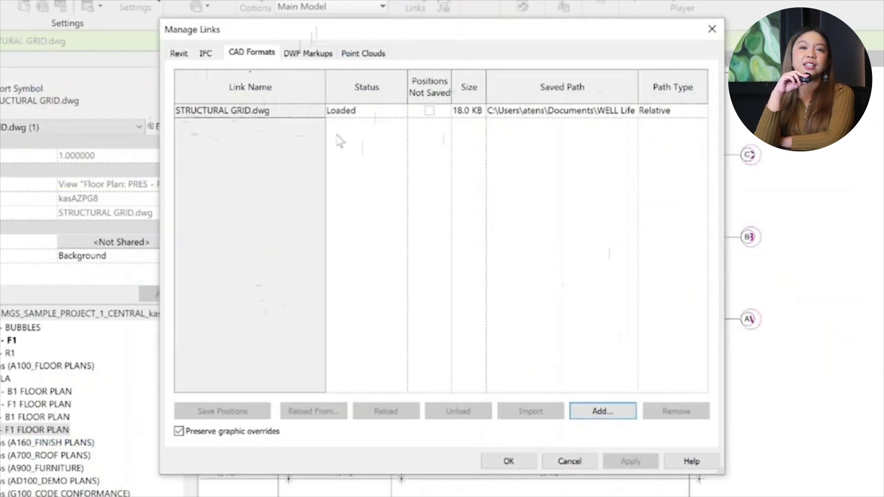
pyautogui.click(260, 115)
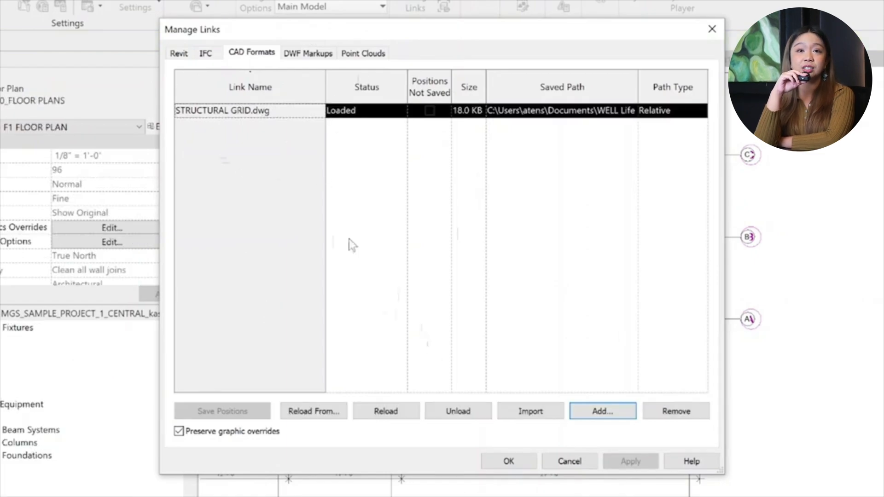
pyautogui.click(458, 411)
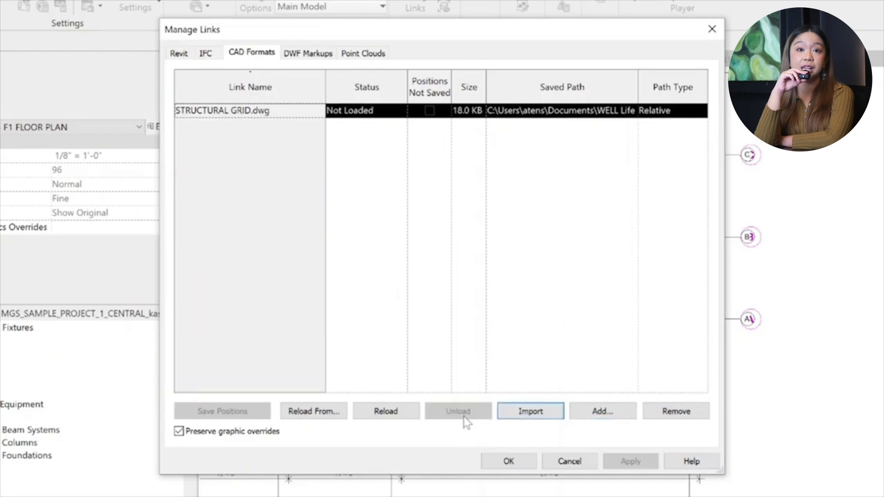
pyautogui.click(524, 462)
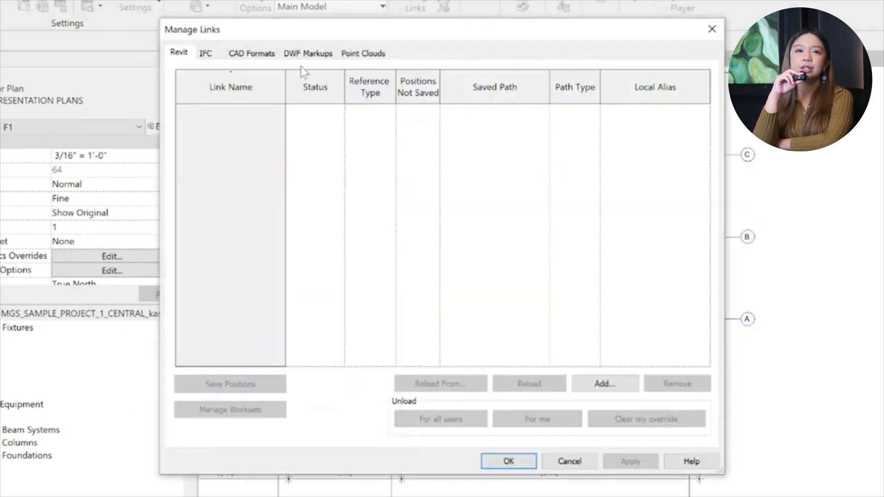
pyautogui.click(258, 55)
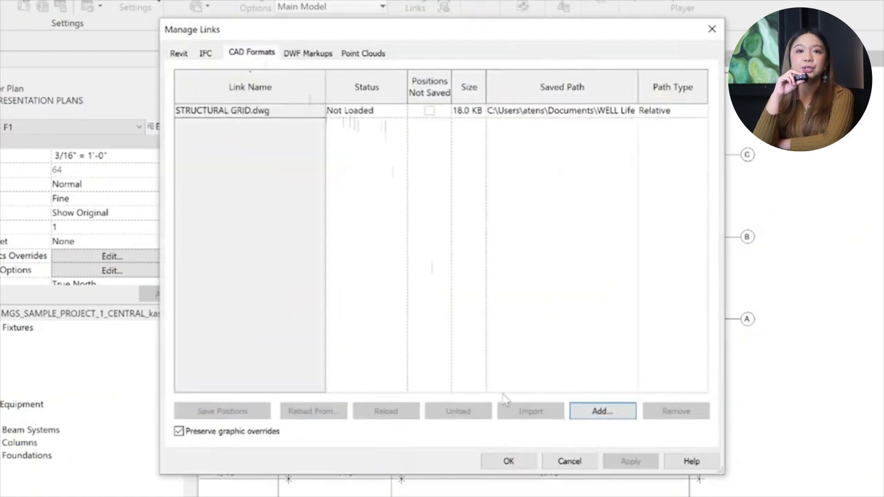
pyautogui.click(508, 461)
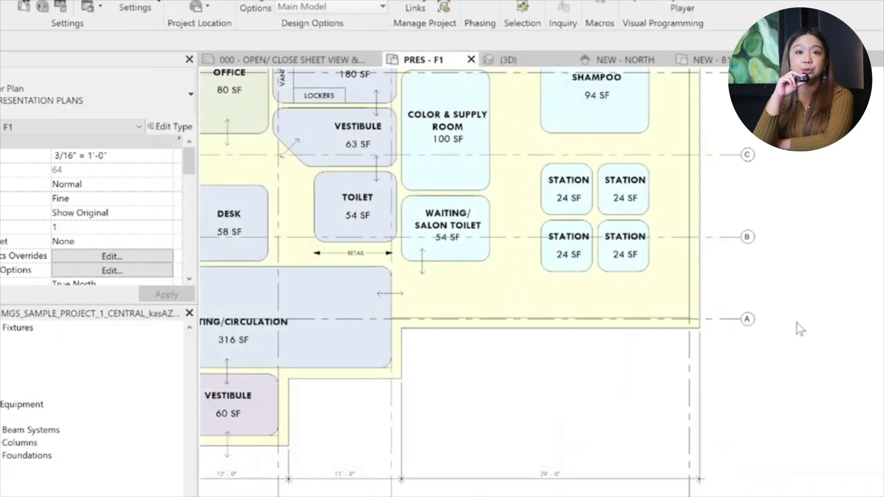
# Step: Reopen Manage Links and select the STRUCTURAL GRID.dwg entry among the CAD format links
pyautogui.scroll(-5, 812, 410)
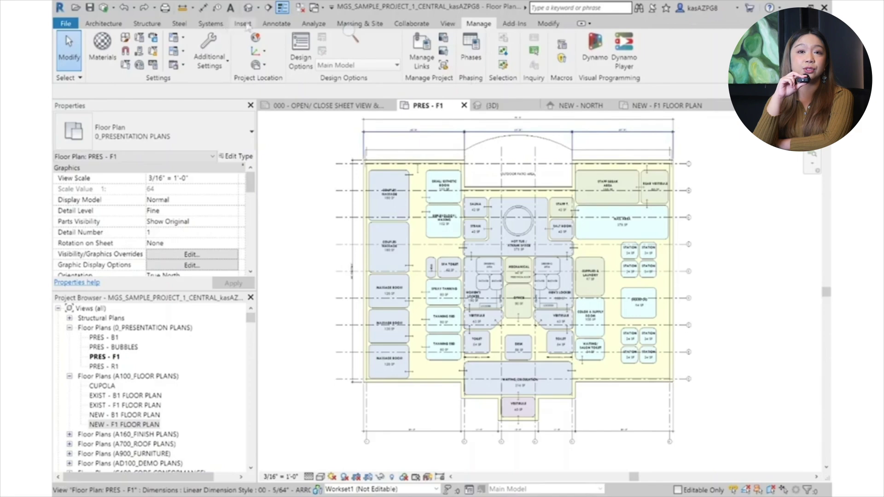
pyautogui.click(428, 53)
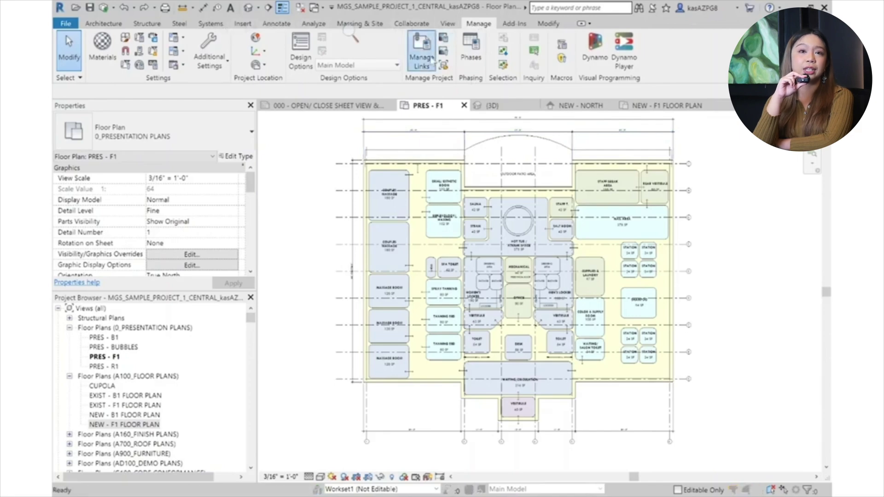
pyautogui.click(298, 101)
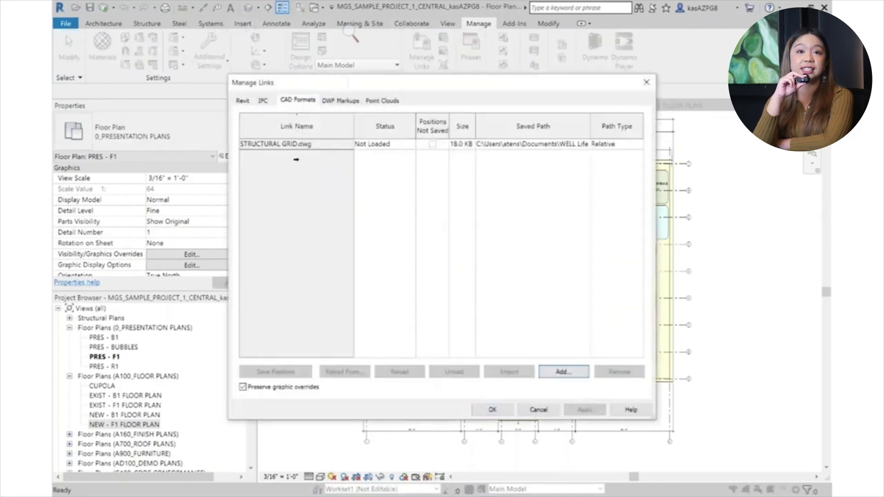
pyautogui.click(285, 144)
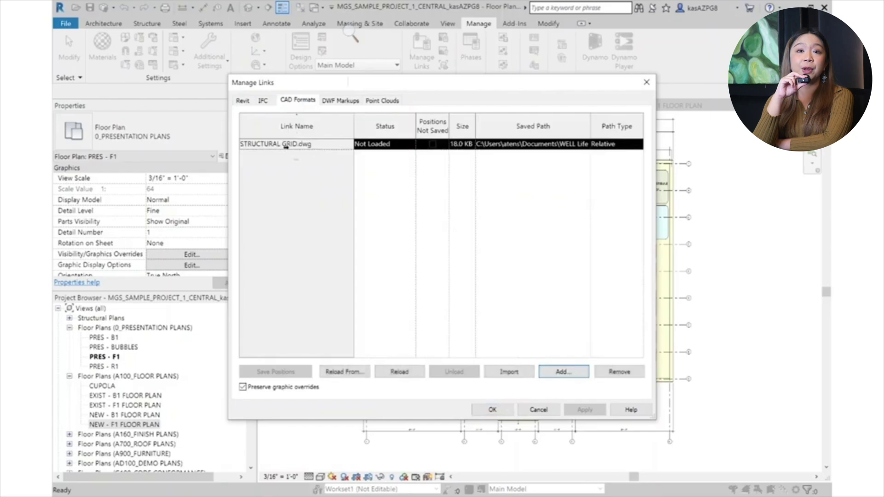
pyautogui.click(546, 147)
pyautogui.click(304, 145)
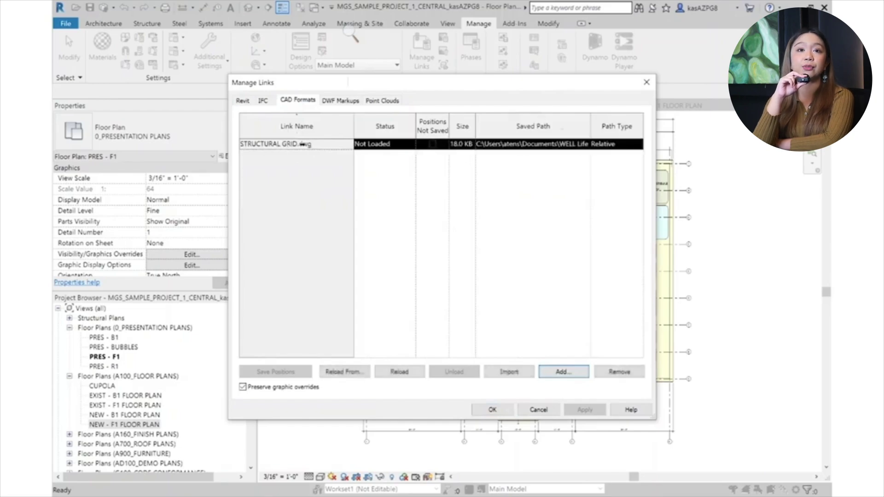